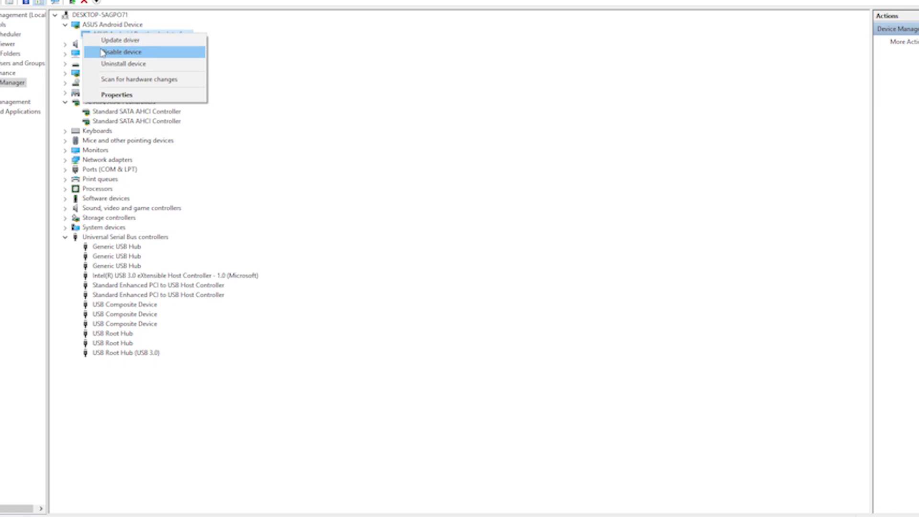
# Install the bootloader device's driver from the ASUS_Android_USB_drivers_for_Windows folder.
pyautogui.click(121, 40)
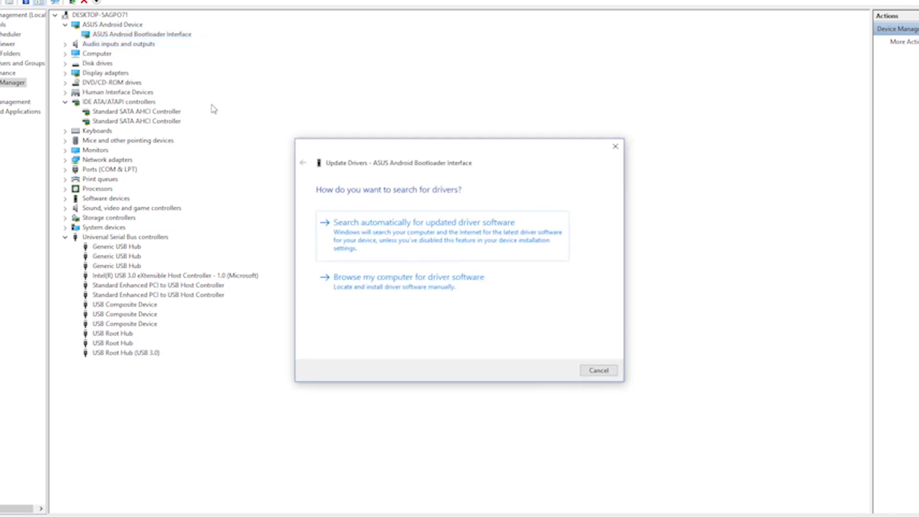
pyautogui.click(448, 297)
pyautogui.click(547, 230)
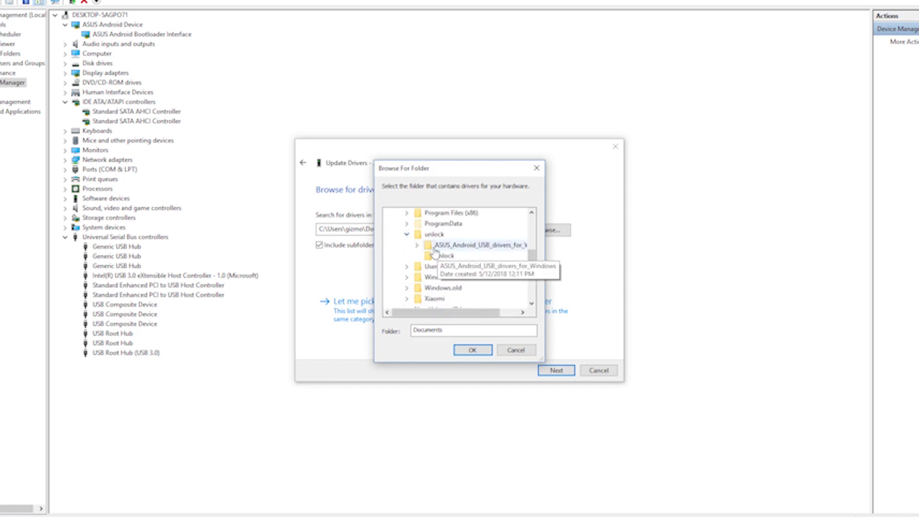
pyautogui.doubleClick(434, 248)
pyautogui.click(473, 351)
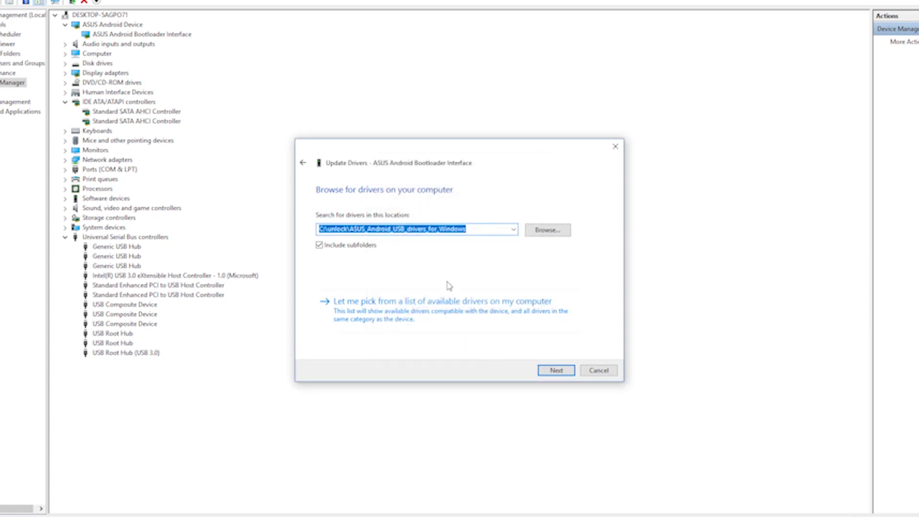
pyautogui.click(557, 370)
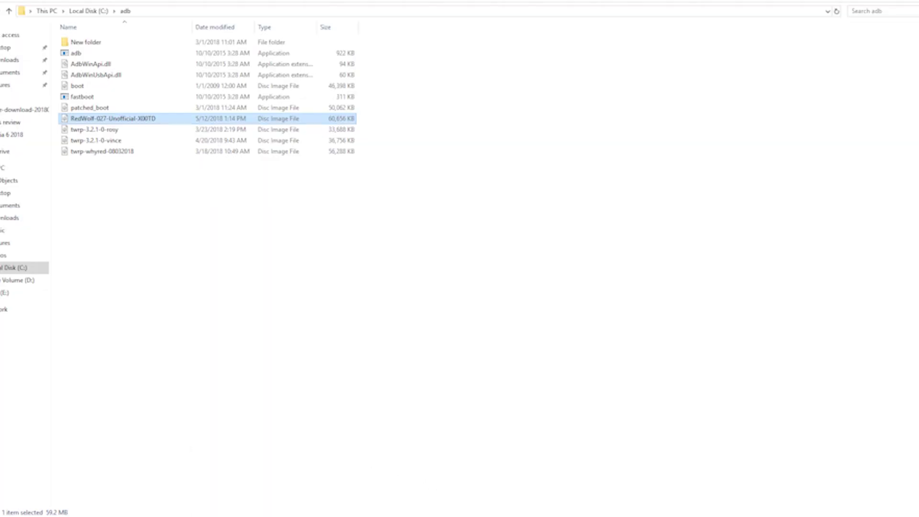
# Run 'fastboot flash recovery' with the RedWolf-027-Unofficial-X00TD image in PowerShell.
pyautogui.click(532, 488)
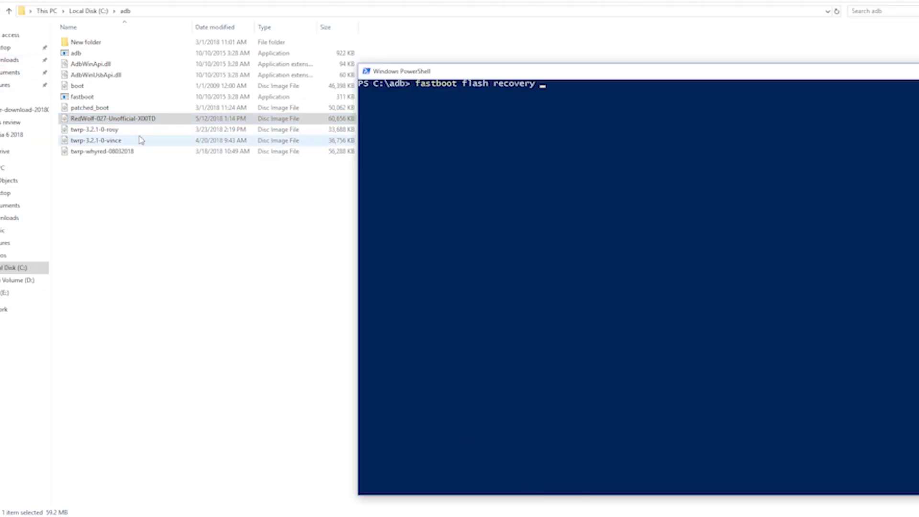
pyautogui.moveTo(141, 140); pyautogui.dragTo(581, 108)
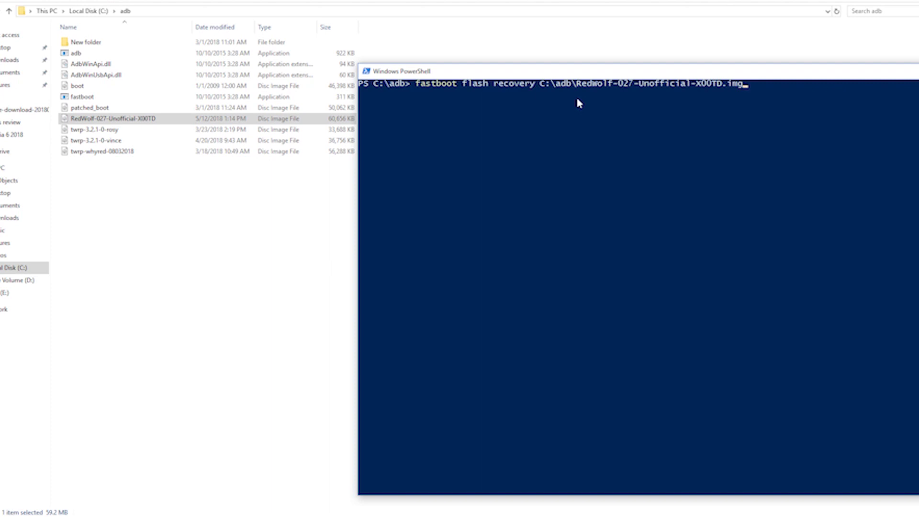
pyautogui.press('Return')
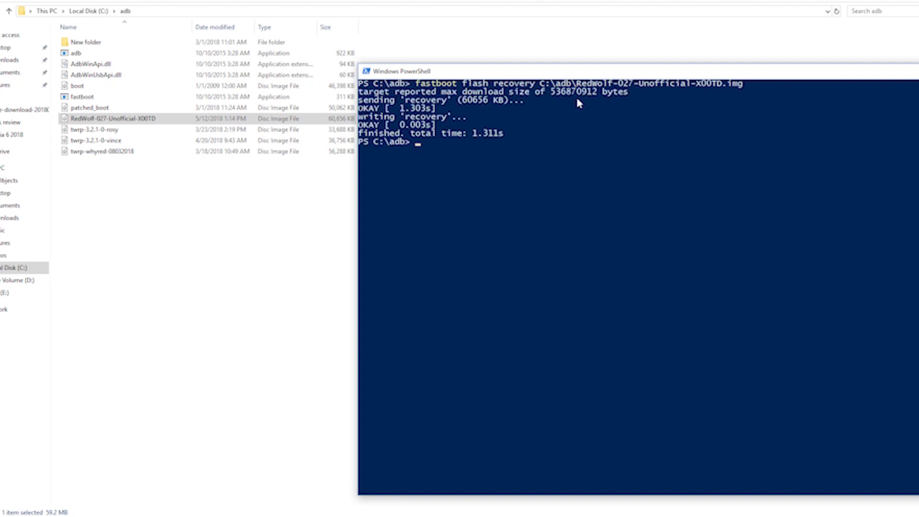